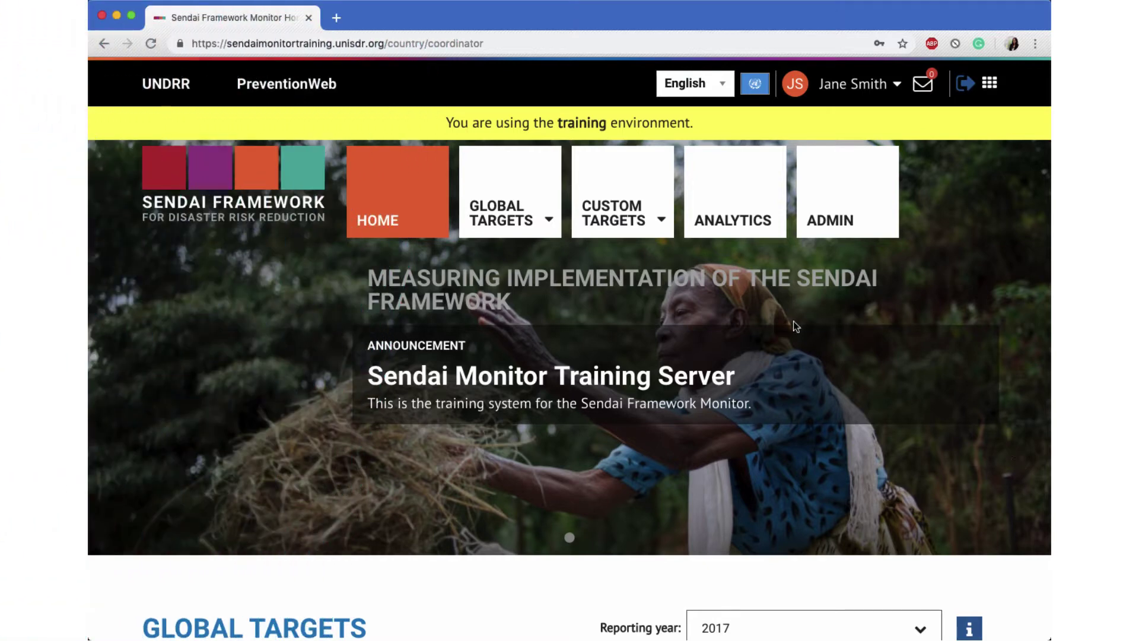
Step: Open the Metadata section of Global Targets reporting and keep 2017 as the reporting year
mouse_move(521, 223)
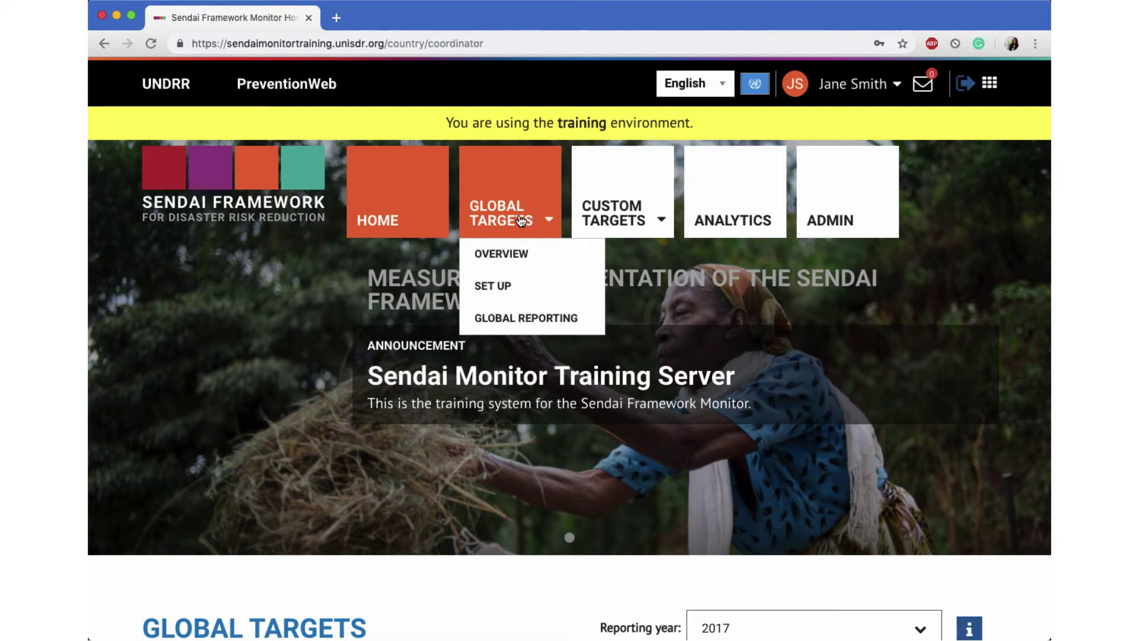
click(525, 319)
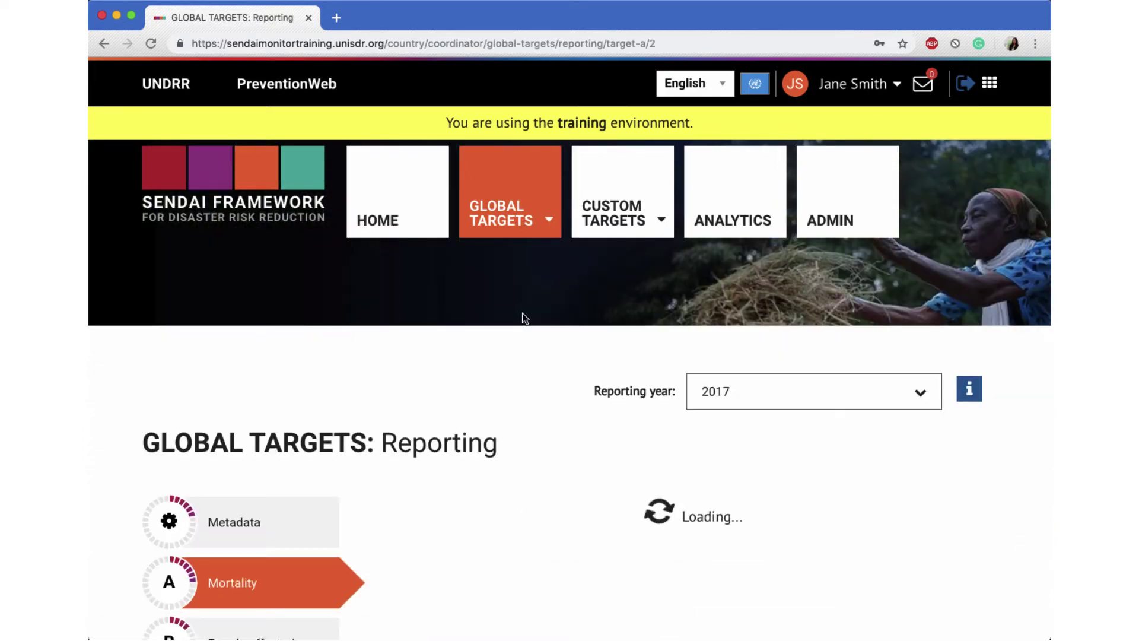
scroll(522, 318, down, 2)
click(270, 416)
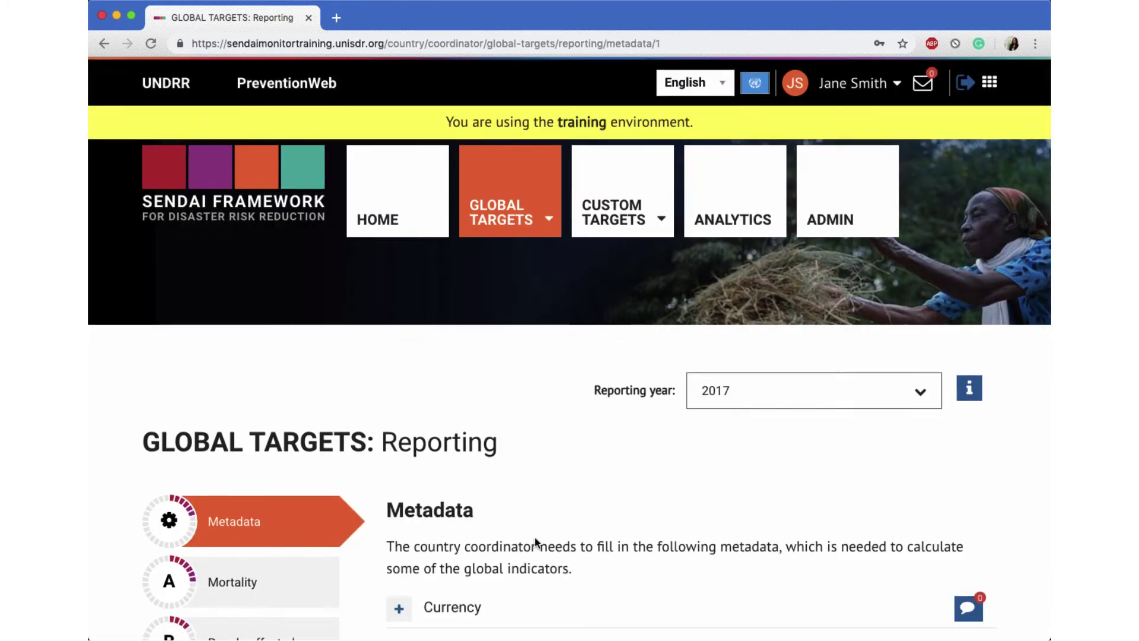
scroll(535, 538, down, 2)
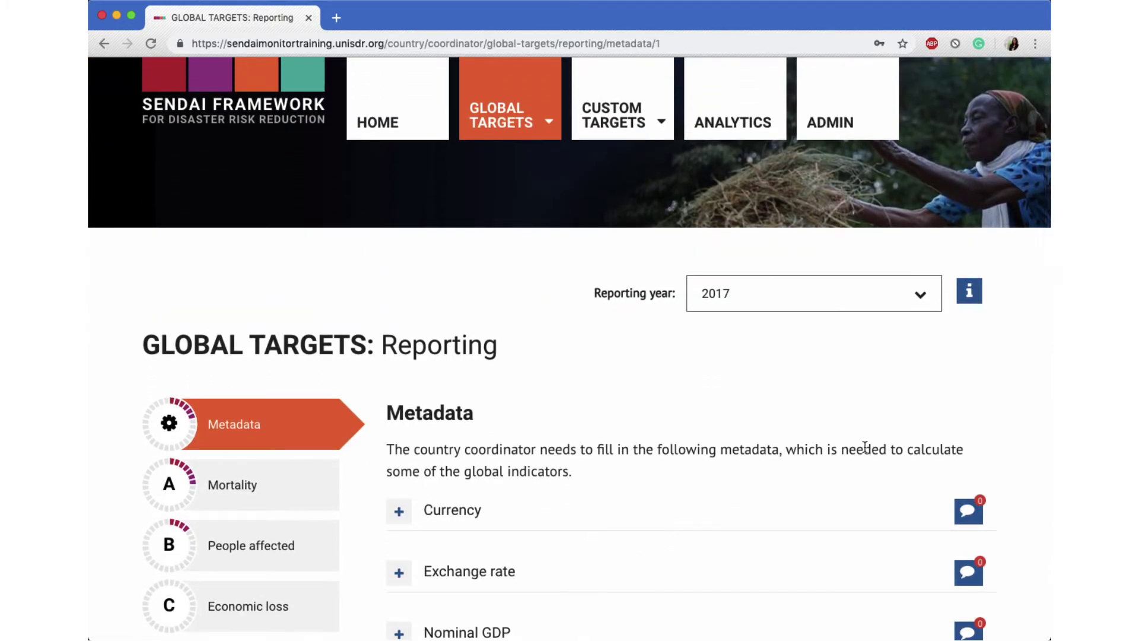
click(923, 298)
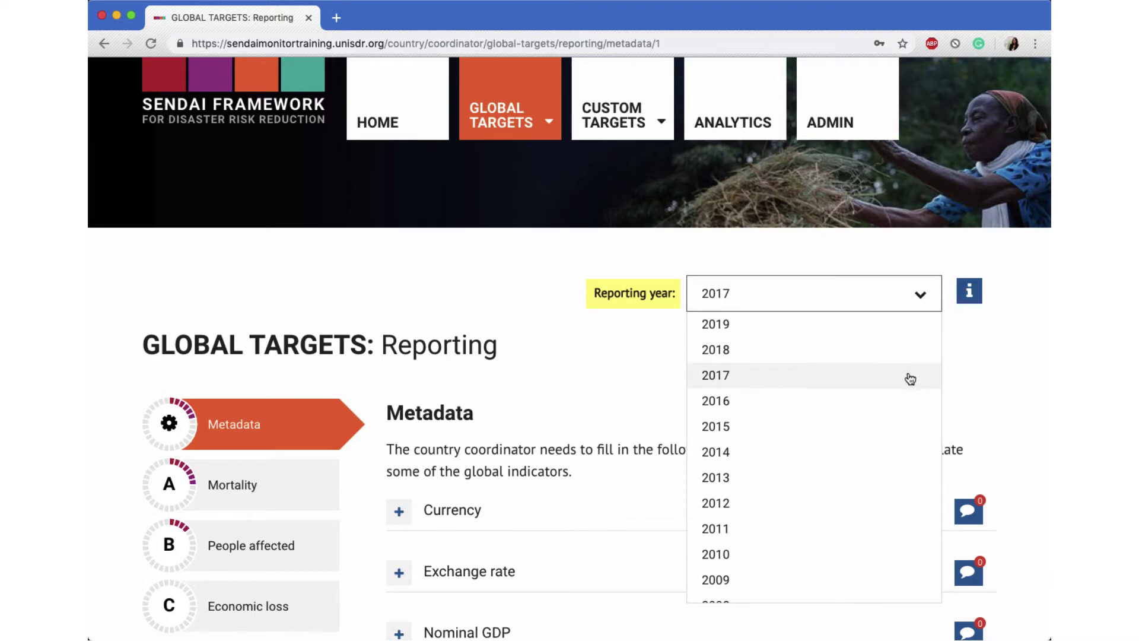
click(825, 383)
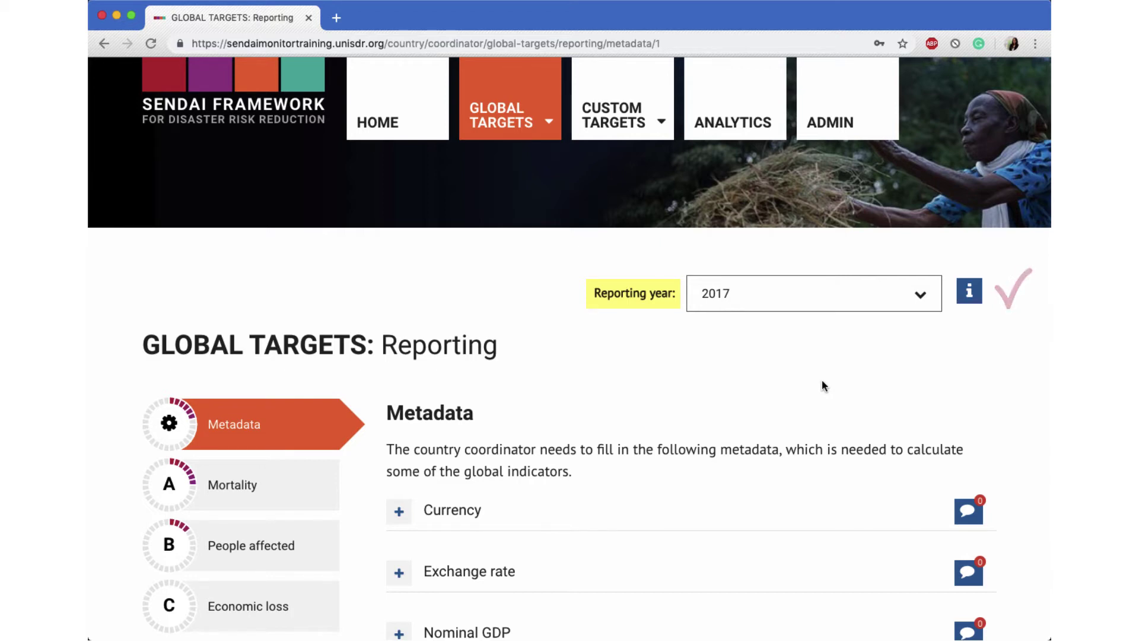
Step: Enter THB as the 2017 Currency value, replacing AUD, then collapse the Currency item
scroll(823, 385, down, 3)
click(478, 346)
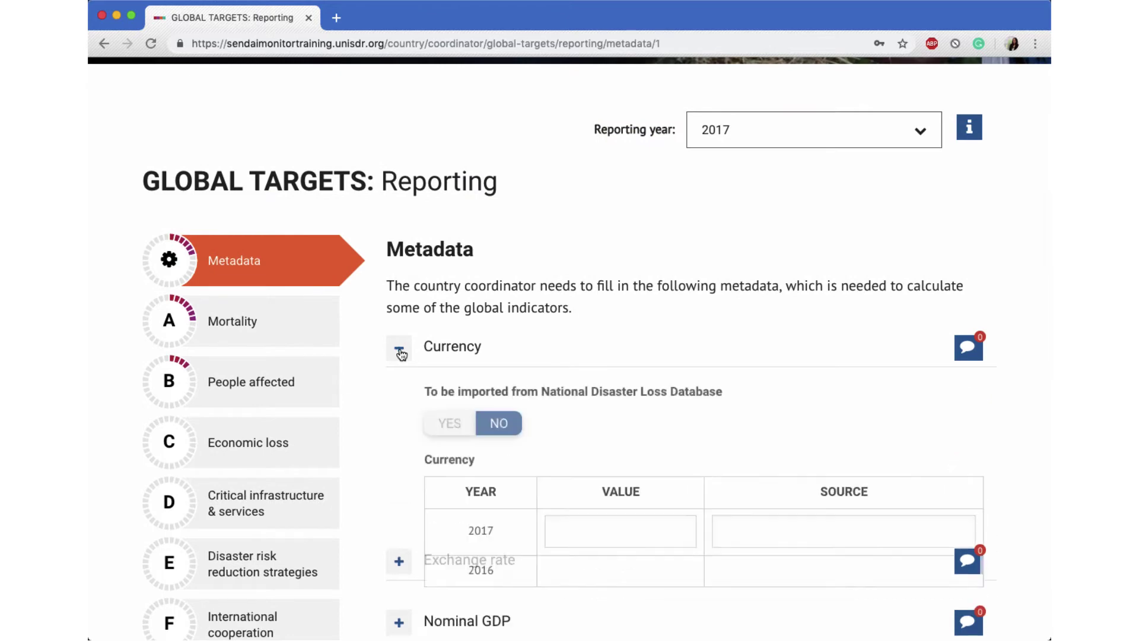
click(593, 525)
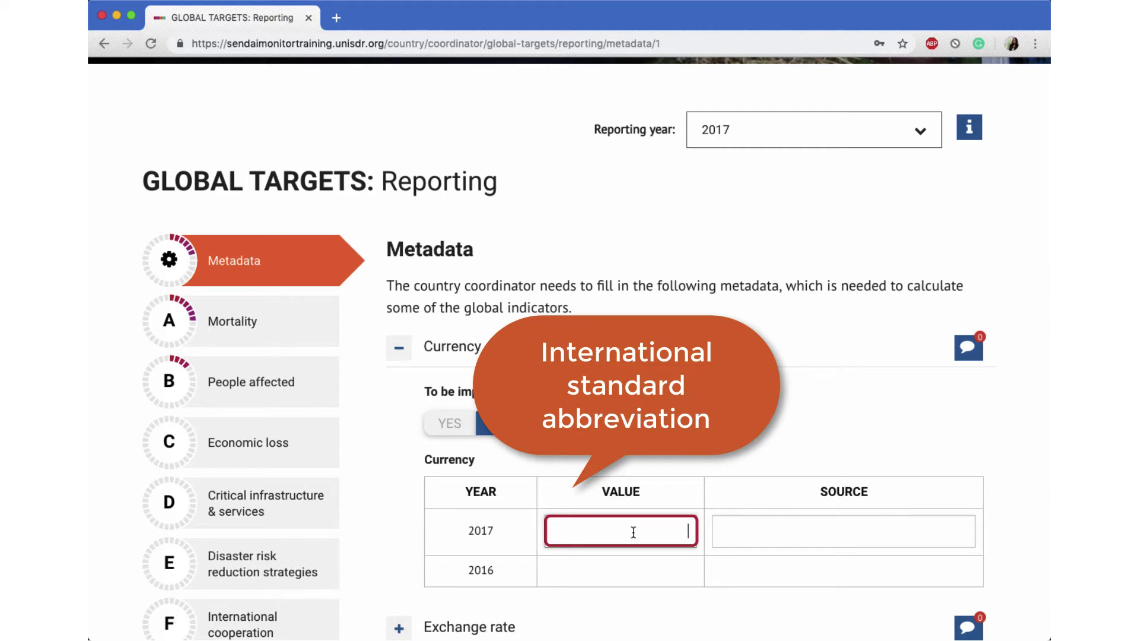
text(AUD)
key(BackSpace)
key(BackSpace)
key(BackSpace)
text(THB)
key(BackSpace)
key(BackSpace)
key(BackSpace)
click(399, 348)
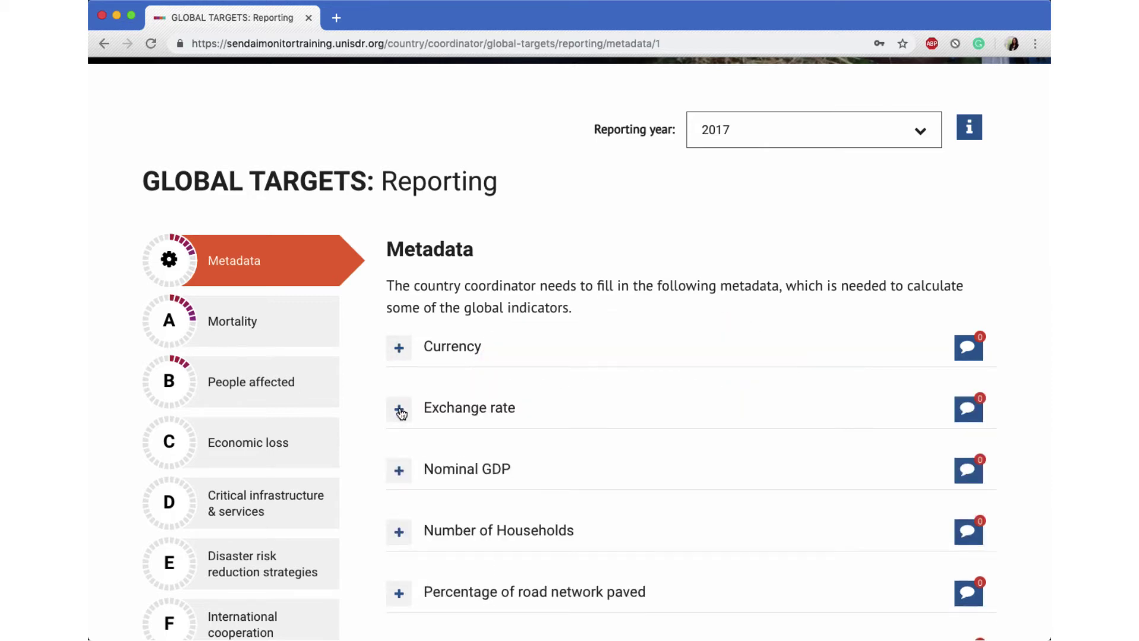
Step: Enter the 2017 Exchange rate value and collapse the item to save it
click(399, 411)
scroll(558, 478, down, 3)
click(686, 471)
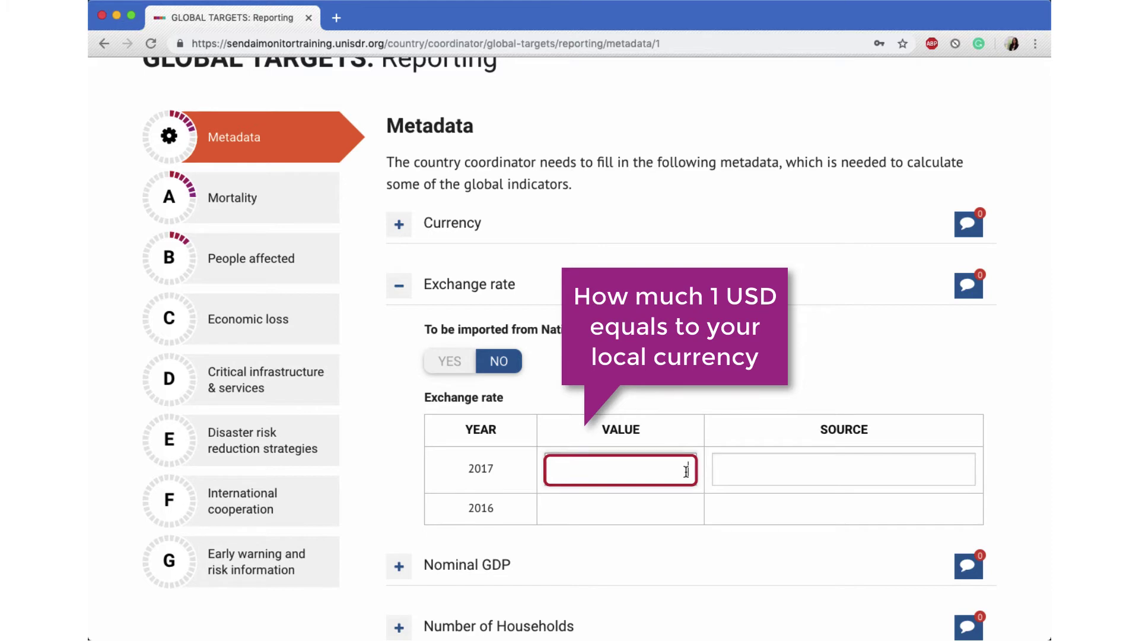
text(1.33)
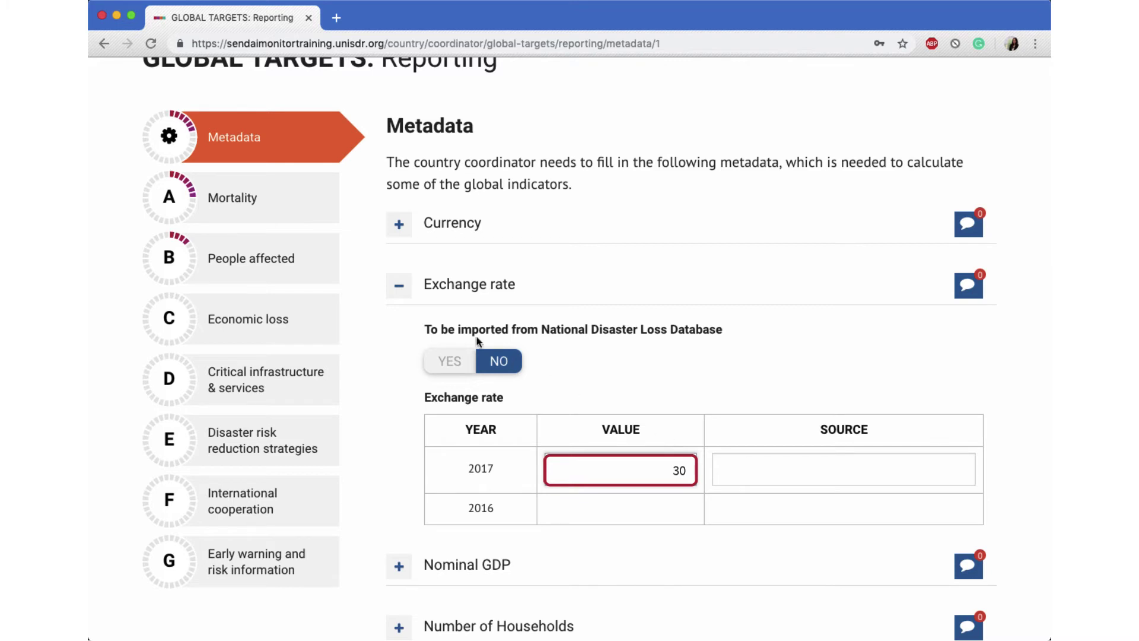
click(398, 290)
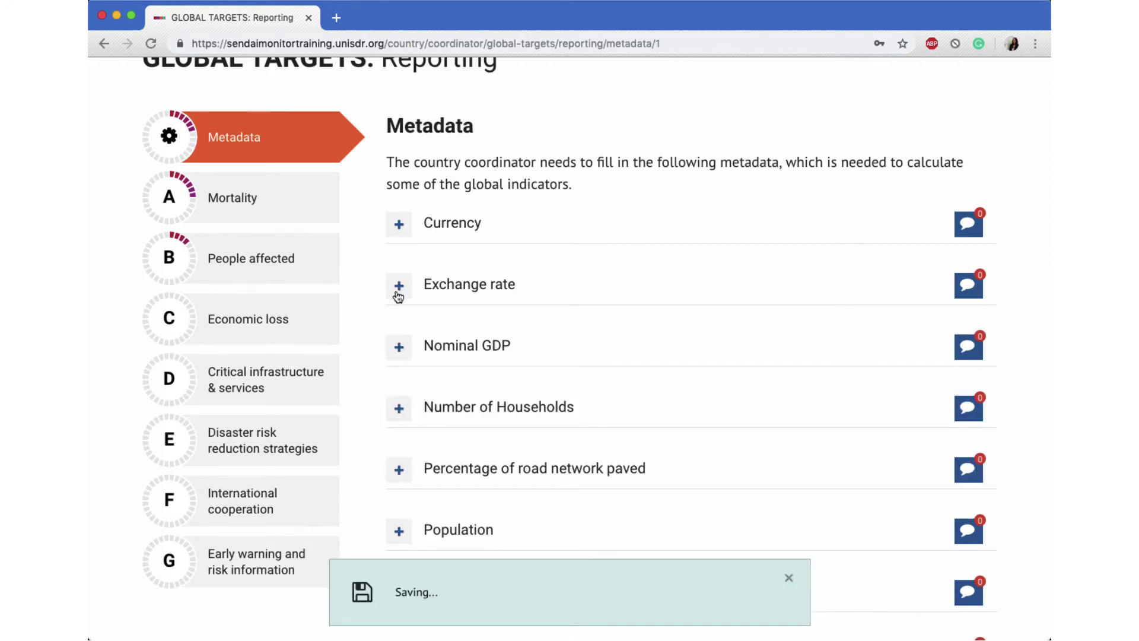
click(400, 349)
scroll(402, 350, down, 5)
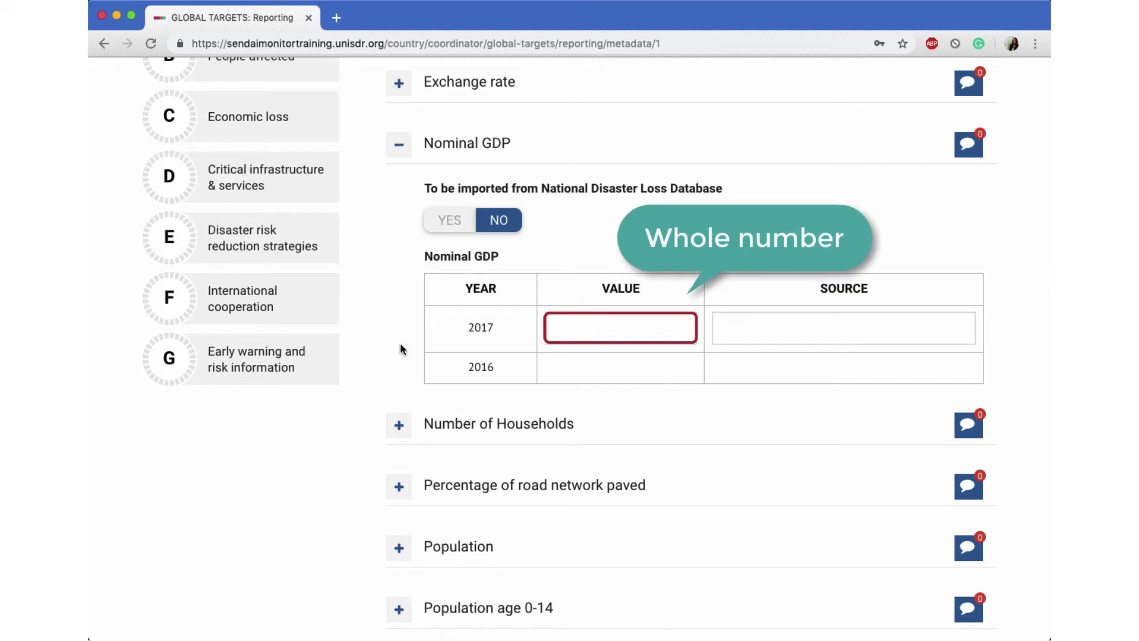
click(660, 332)
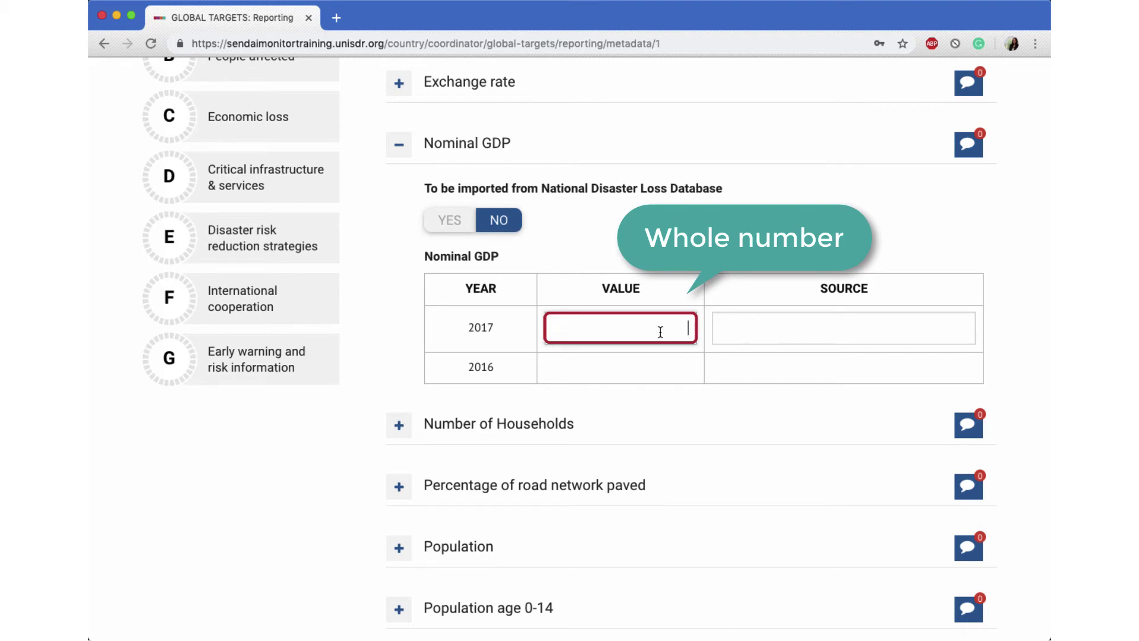
text(11000000000)
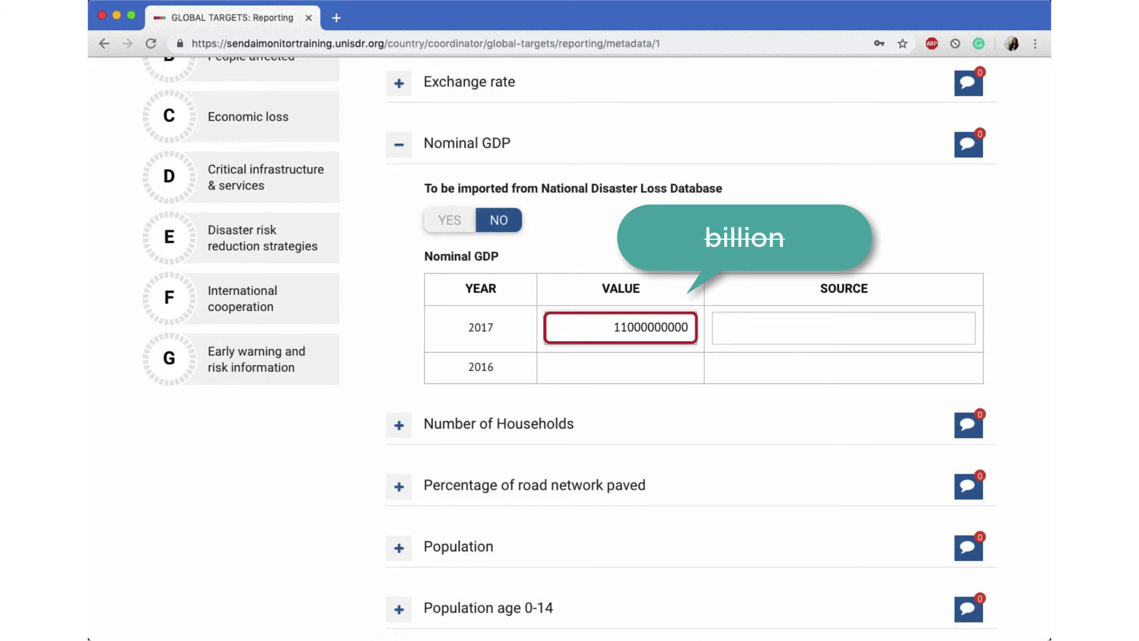
click(404, 150)
click(405, 204)
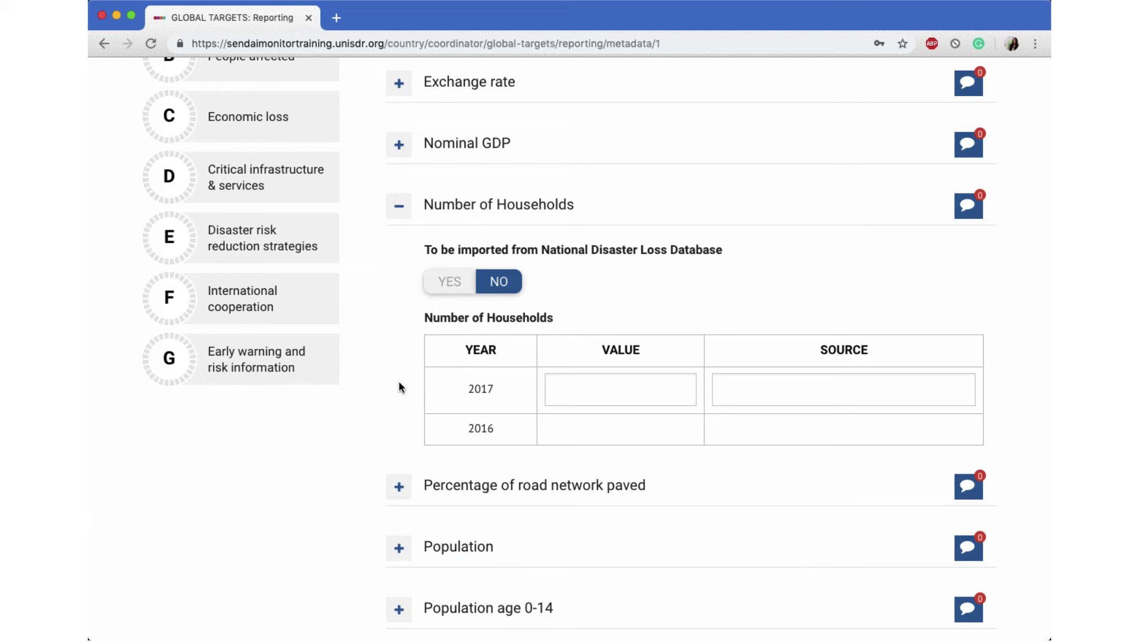
Step: Collapse Number of Households, then expand and collapse Population and Population age 0-14
click(399, 209)
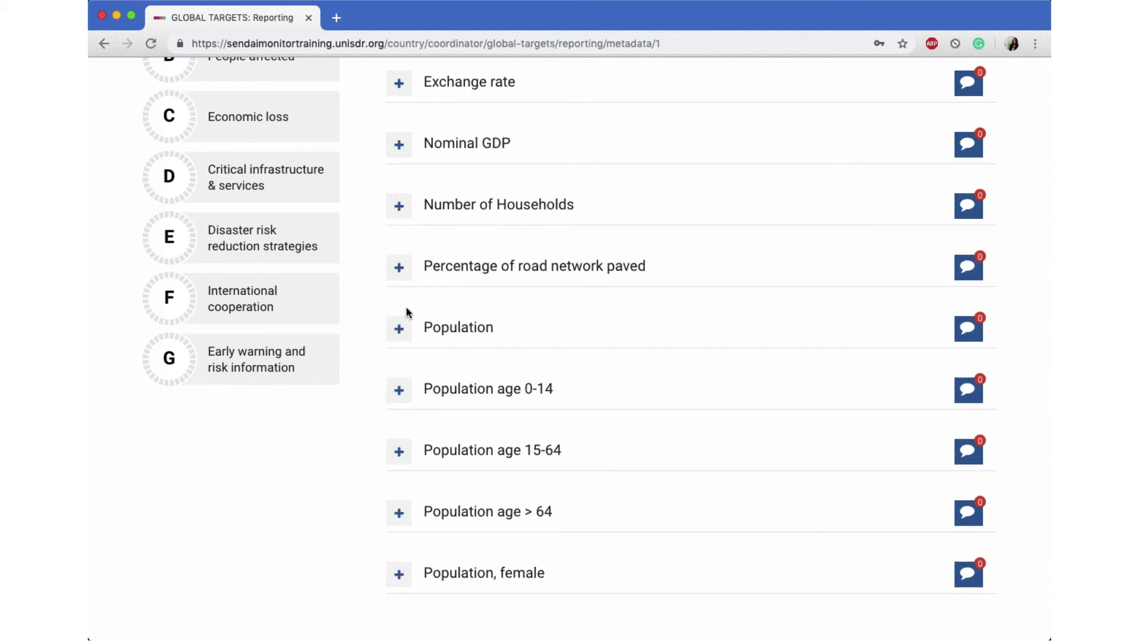
click(399, 328)
scroll(369, 474, down, 2)
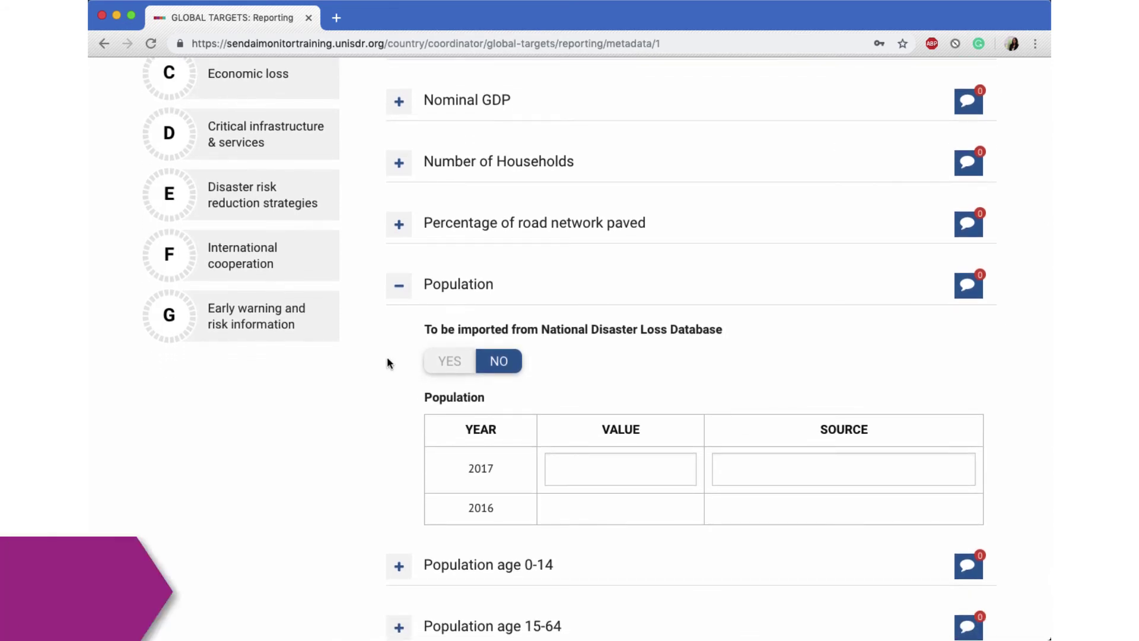
click(398, 293)
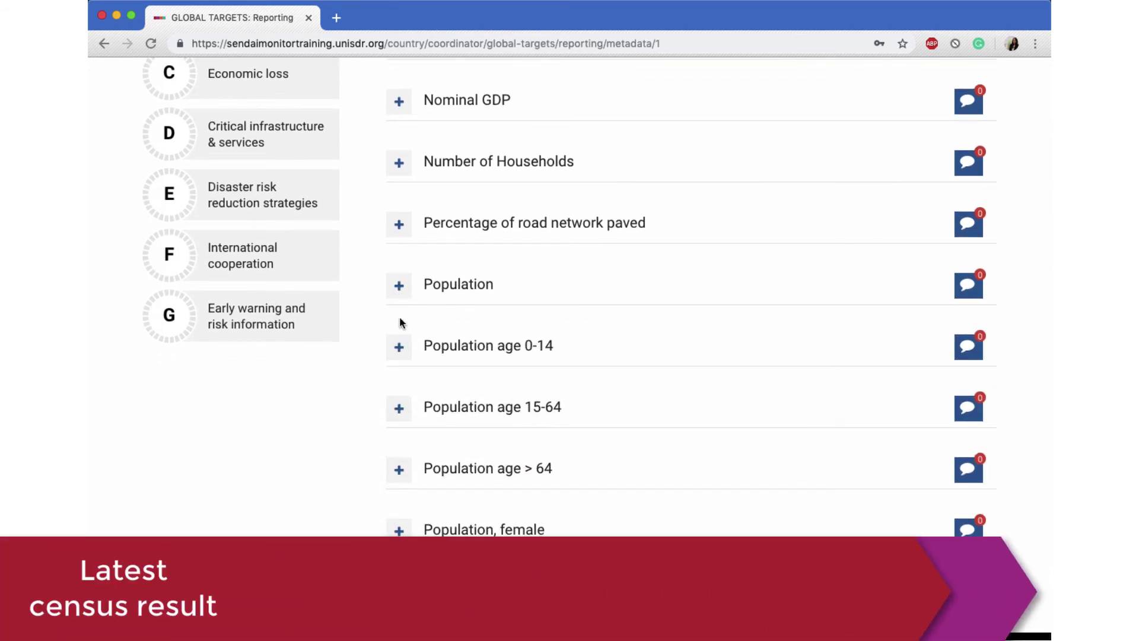
click(401, 344)
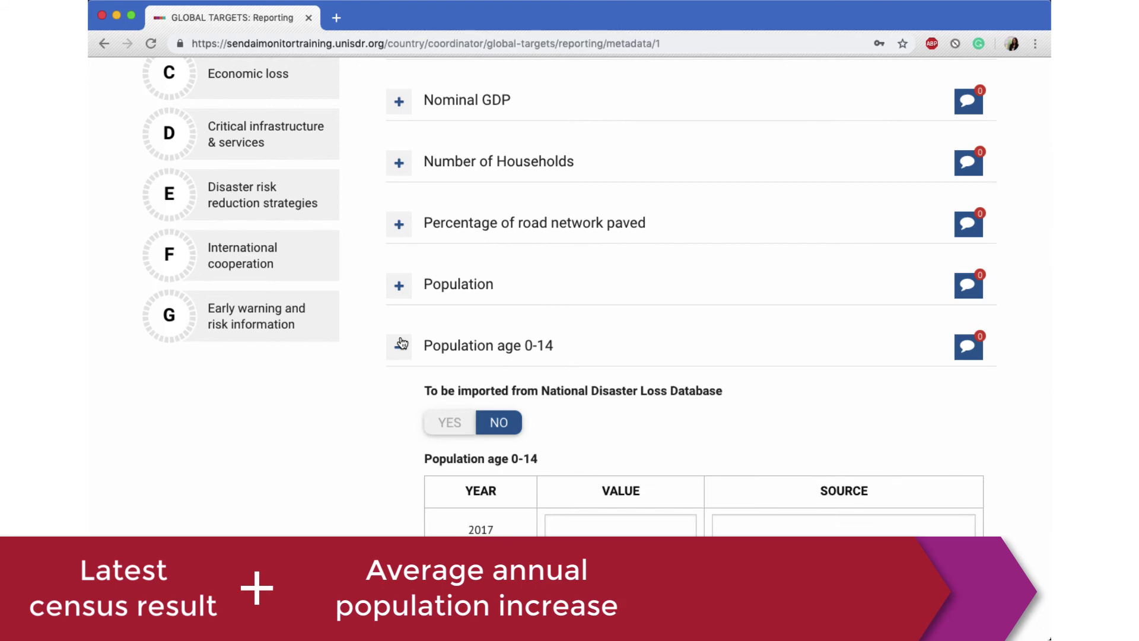
click(401, 344)
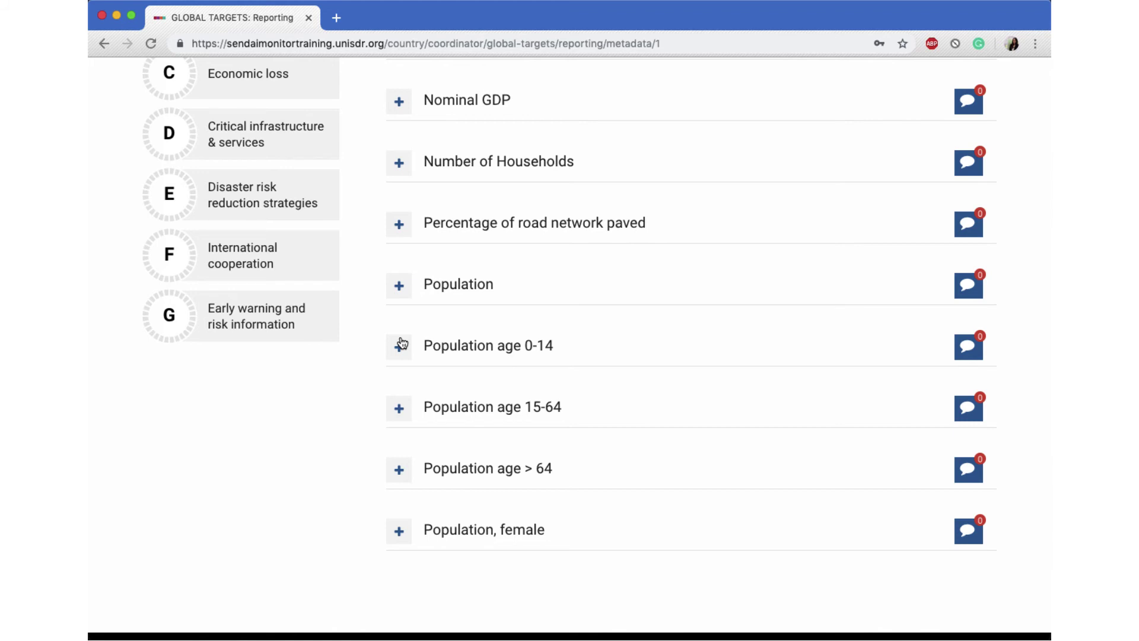
click(400, 225)
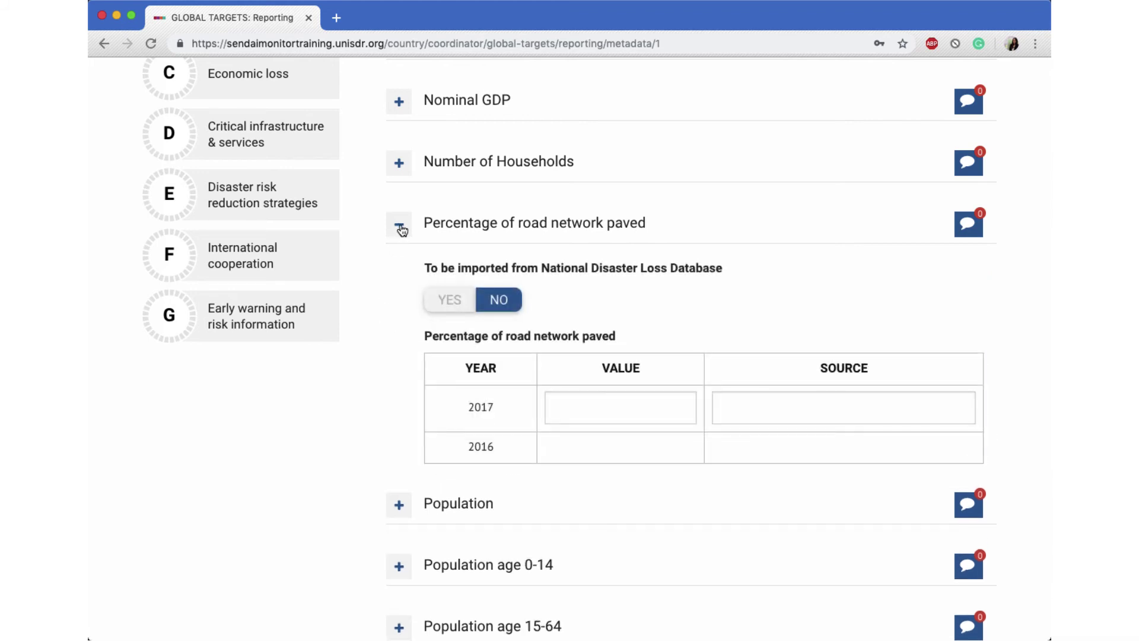
click(664, 412)
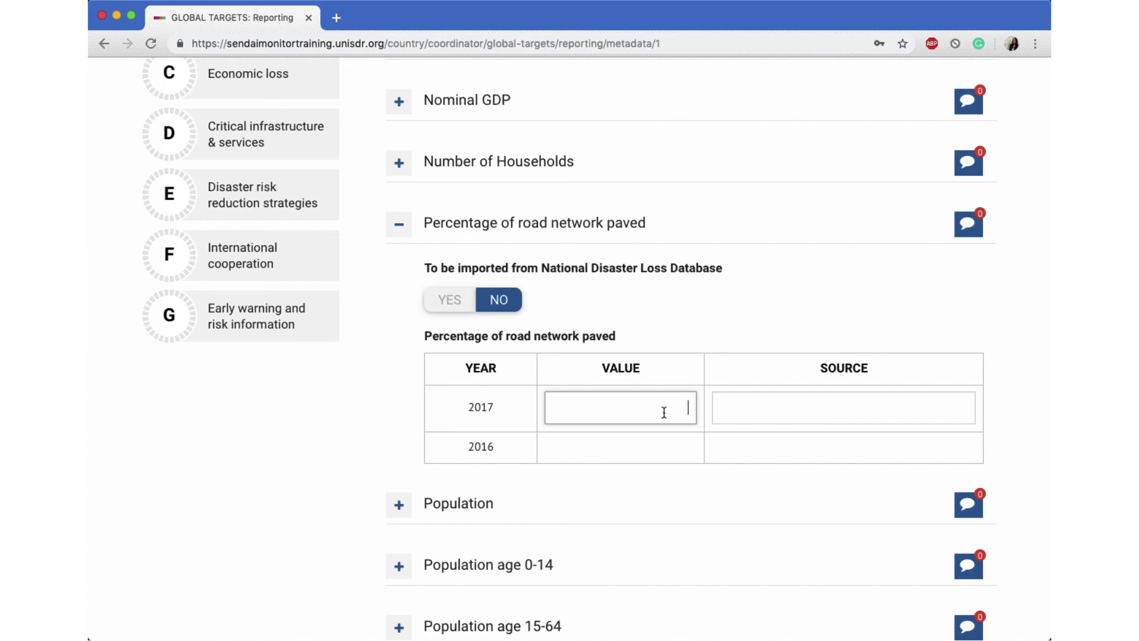
click(399, 224)
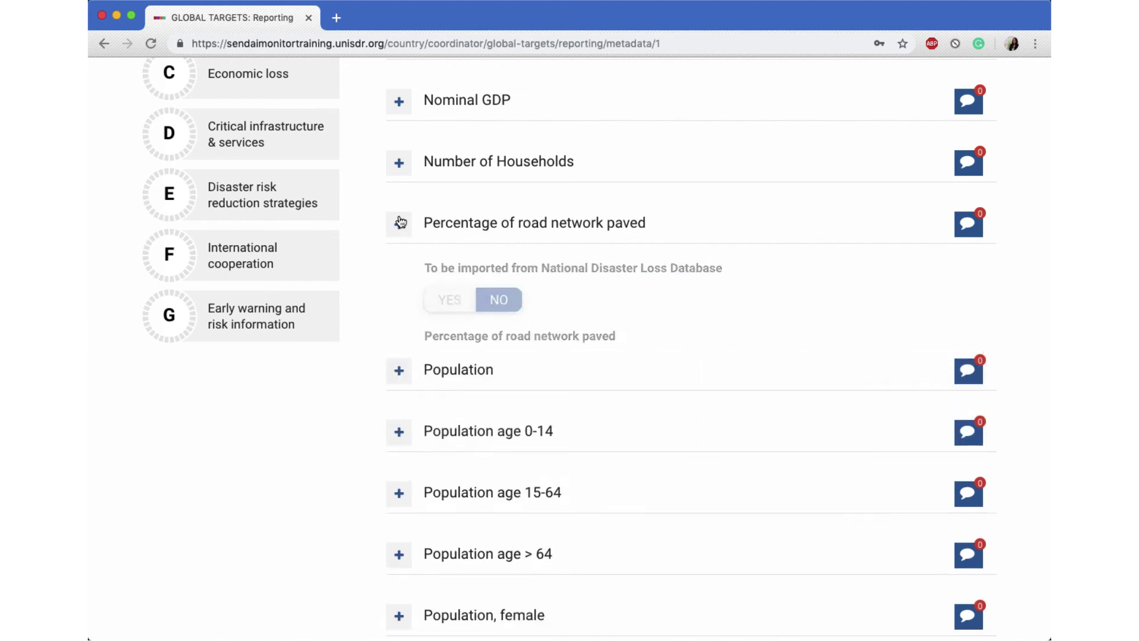
scroll(399, 222, up, 5)
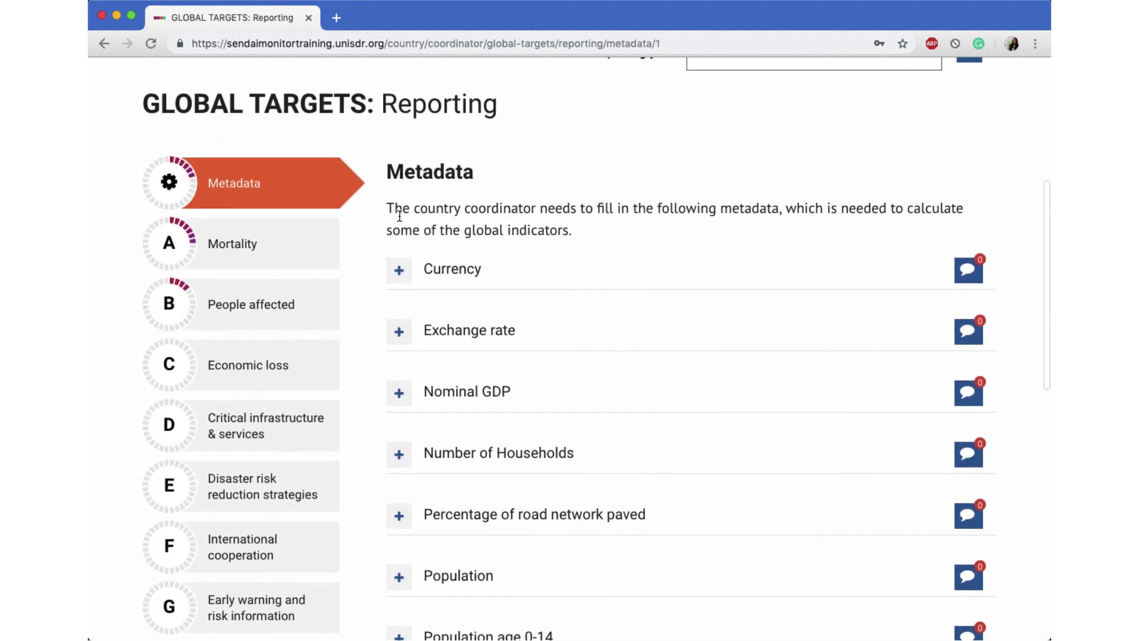